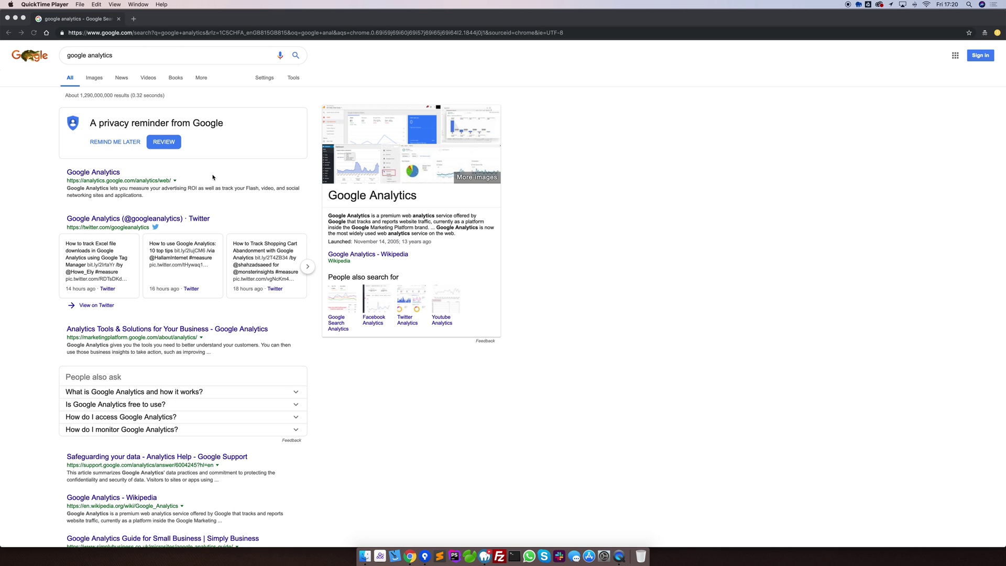
# Step: Open the official Google Analytics result from the 'google analytics' search results
pyautogui.click(89, 174)
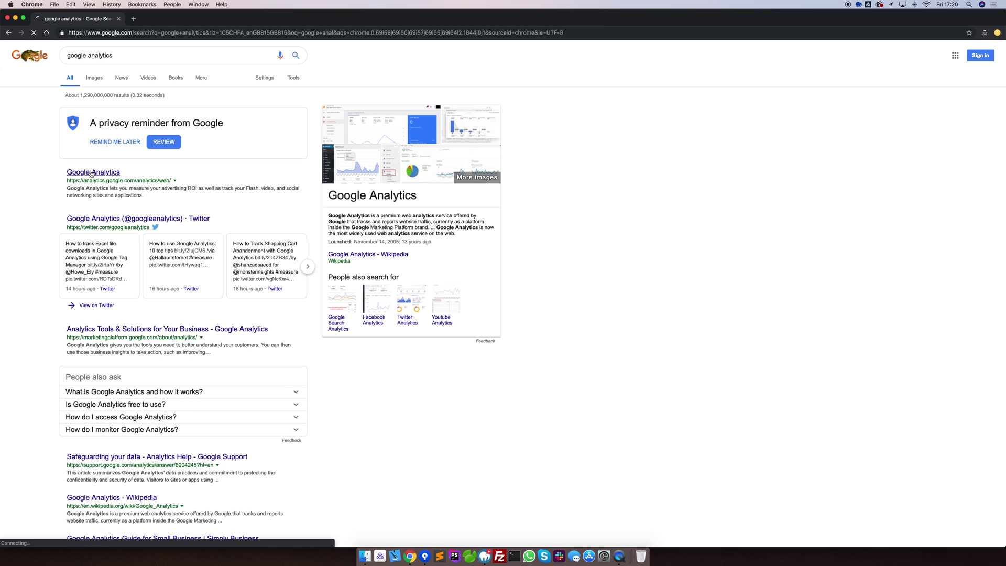
# Step: Sign in to Google Accounts with the account e-mail and password
pyautogui.click(450, 277)
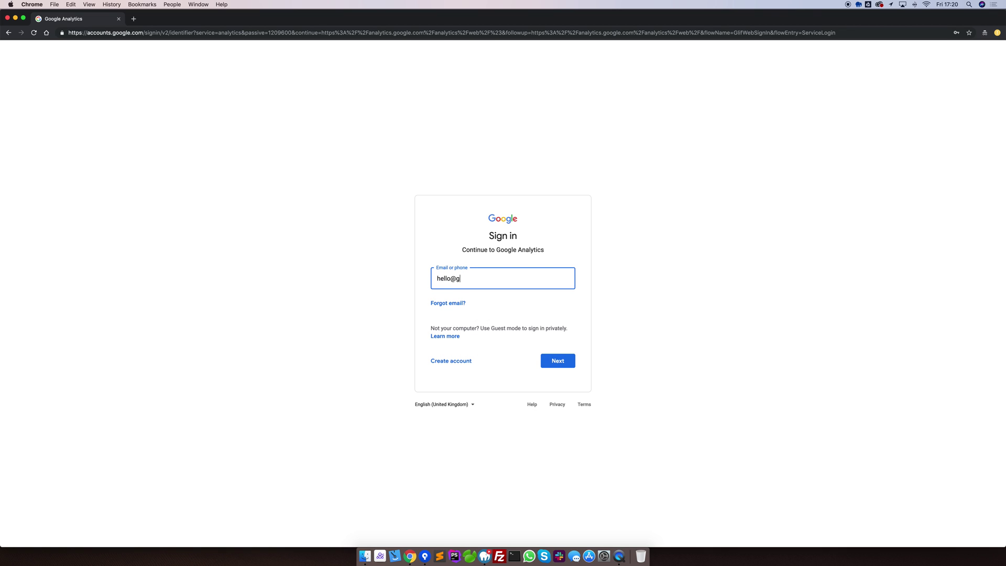
pyautogui.click(558, 360)
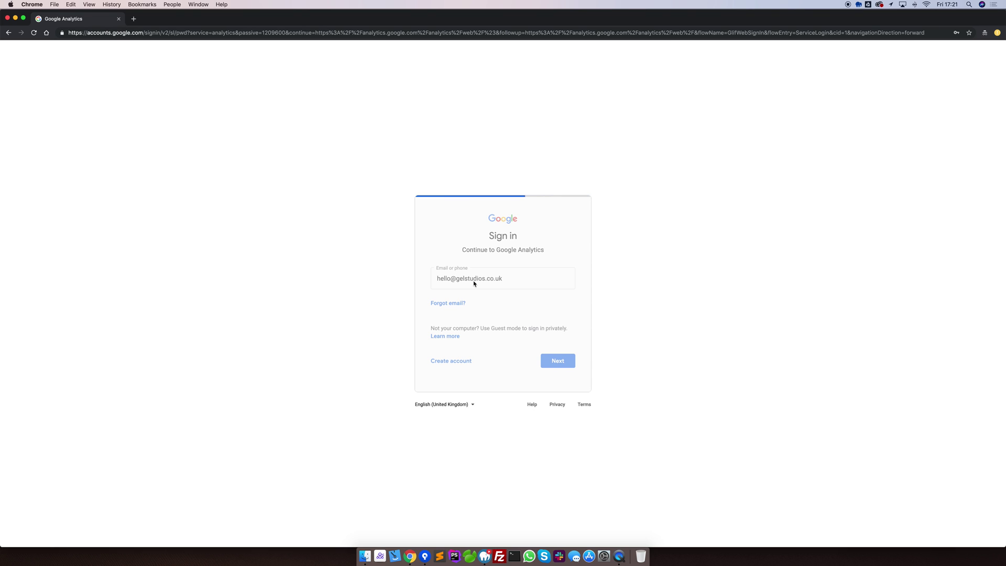
pyautogui.write('••••••••••')
pyautogui.press('Return')
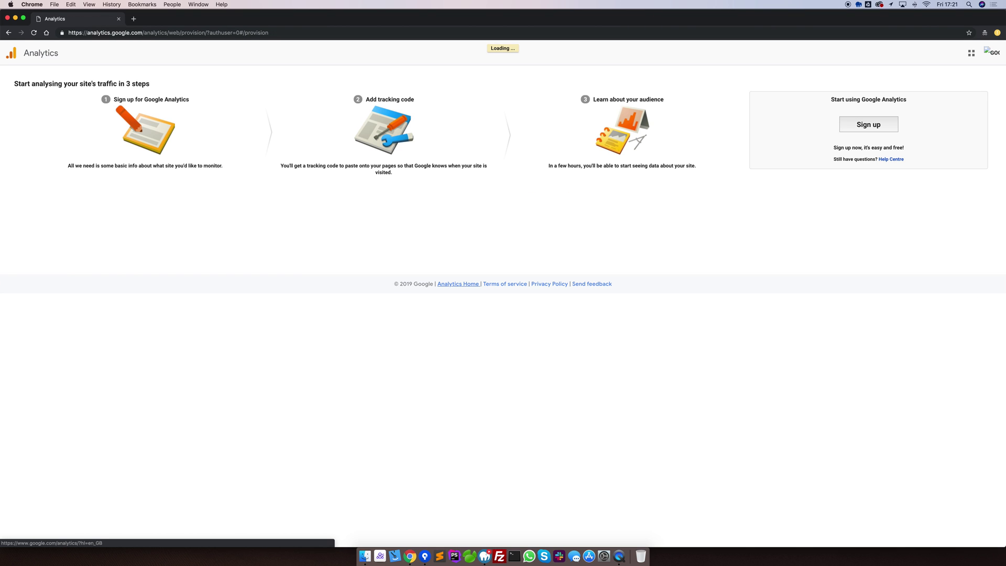
# Step: Start the sign-up and name both the account and the website 'My Test Website'
pyautogui.click(875, 128)
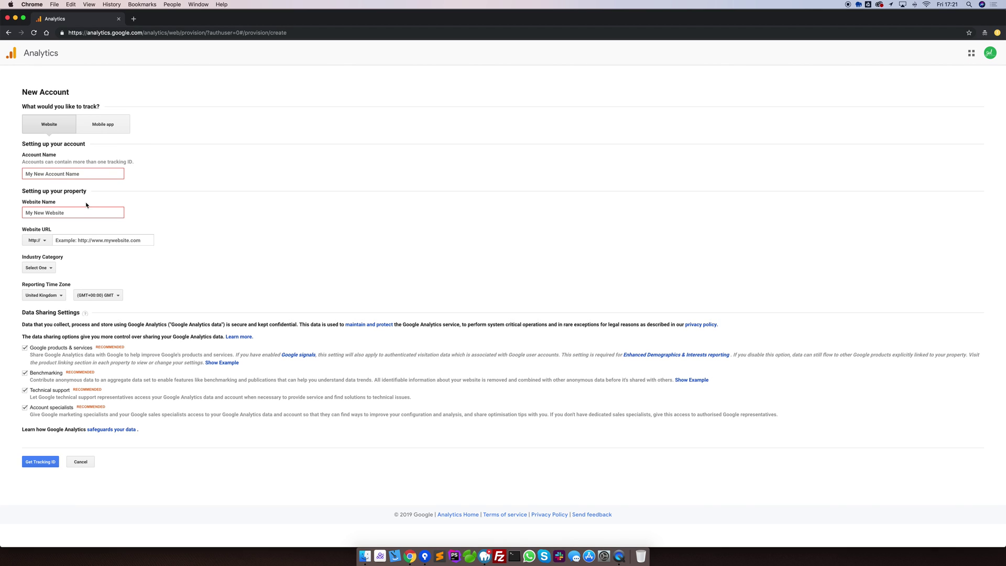
pyautogui.click(77, 174)
pyautogui.write('My Test Website')
pyautogui.press('Tab')
pyautogui.write('M')
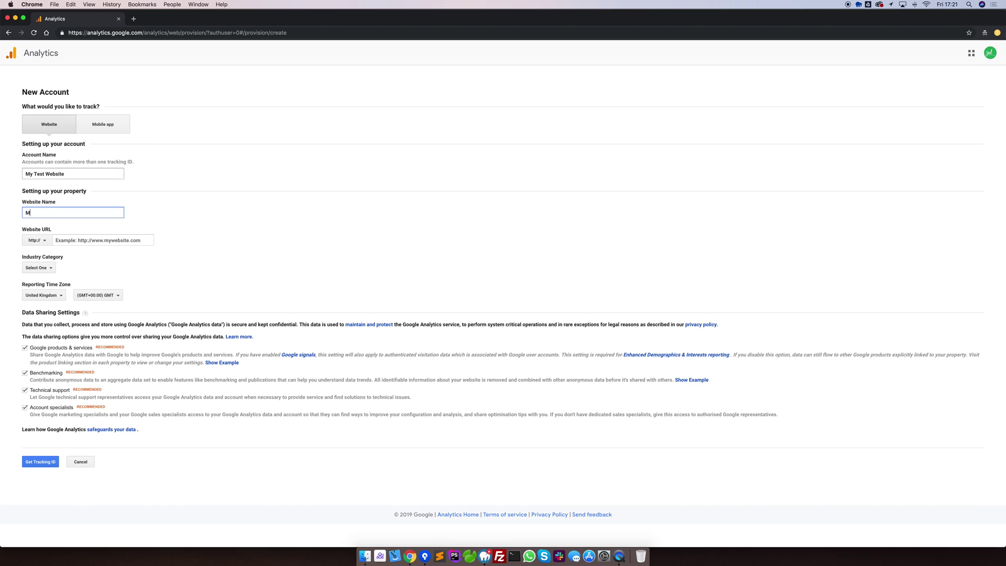
pyautogui.write('y Test Website')
pyautogui.click(79, 240)
pyautogui.write('www.')
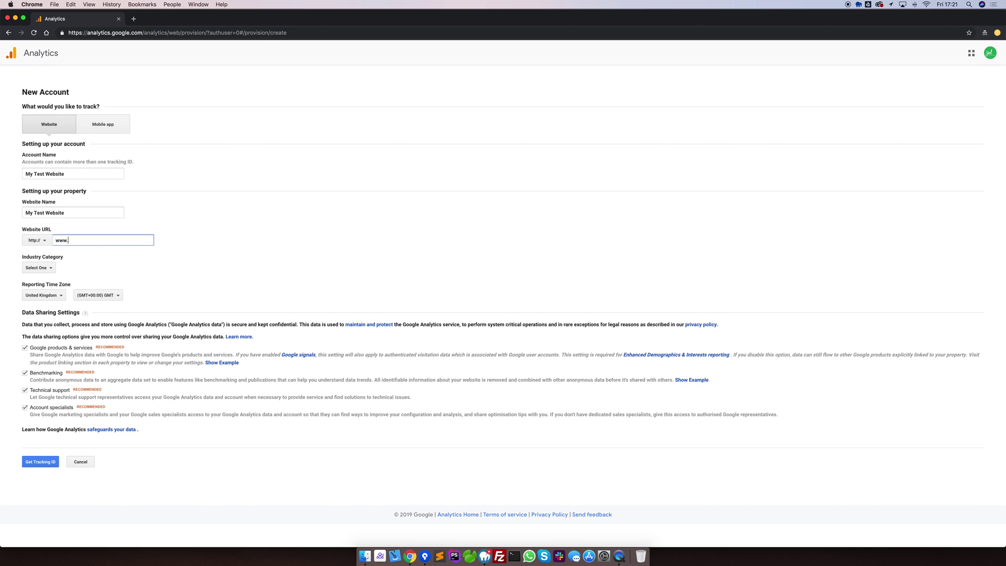
pyautogui.write('mytestwebsite.com')
pyautogui.click(47, 268)
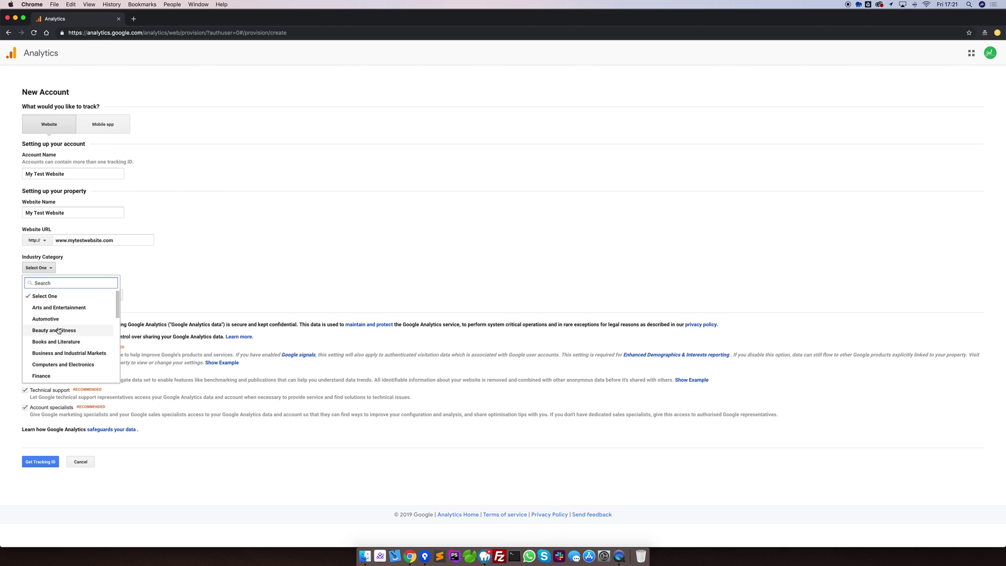
pyautogui.click(60, 365)
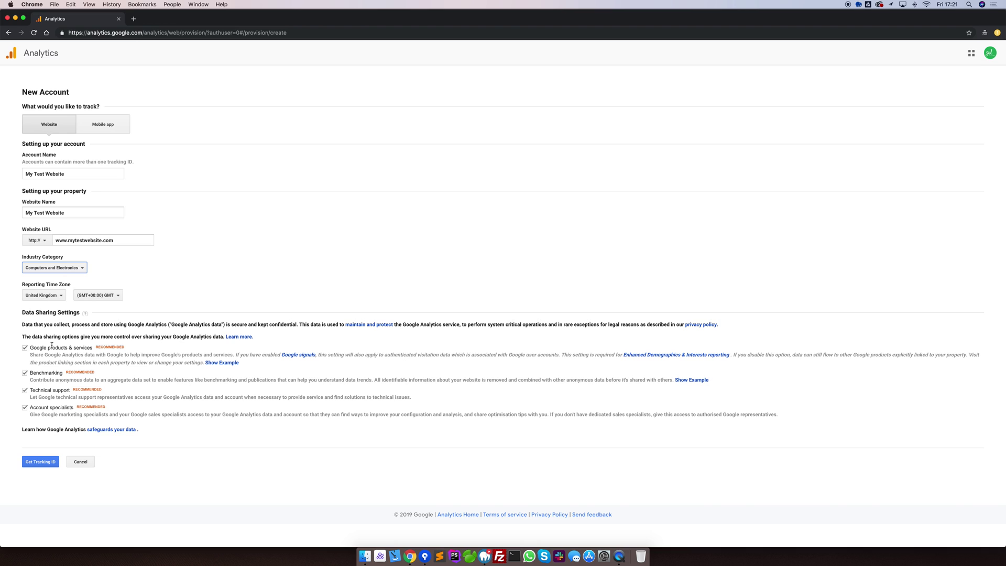
pyautogui.click(41, 462)
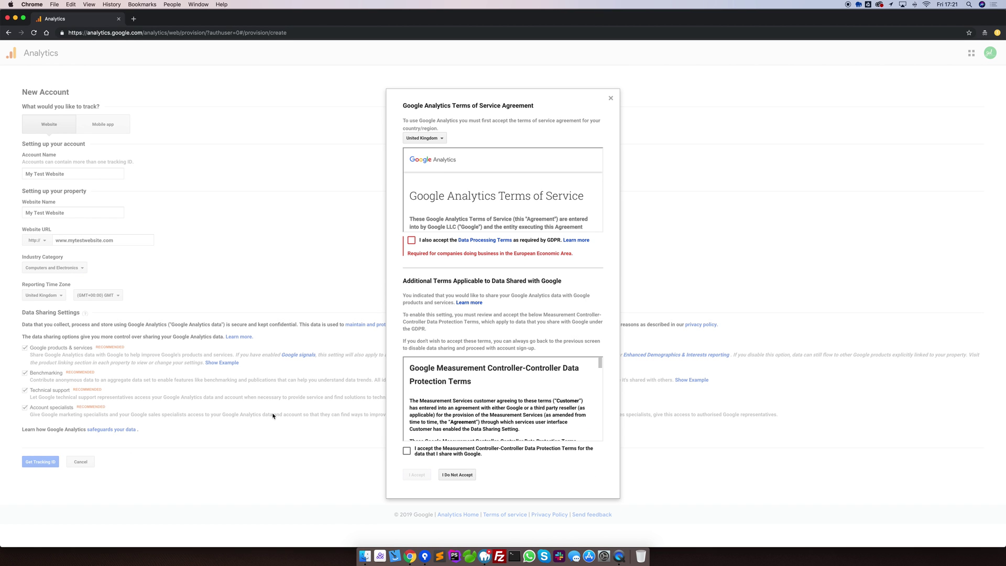
# Step: Accept the GDPR Data Processing Terms and the Controller Data Protection Terms to create the account
pyautogui.click(411, 240)
pyautogui.click(407, 440)
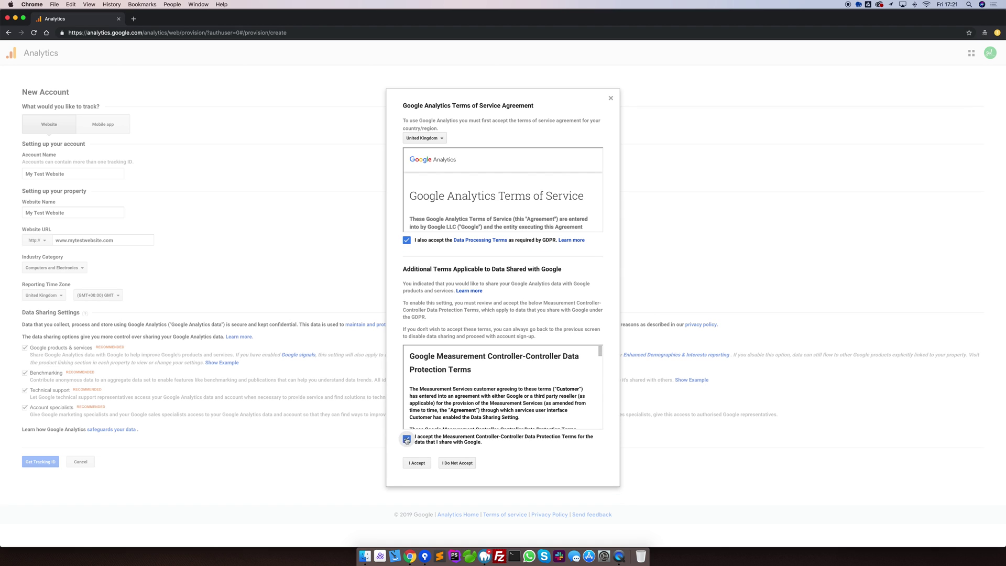
pyautogui.click(418, 464)
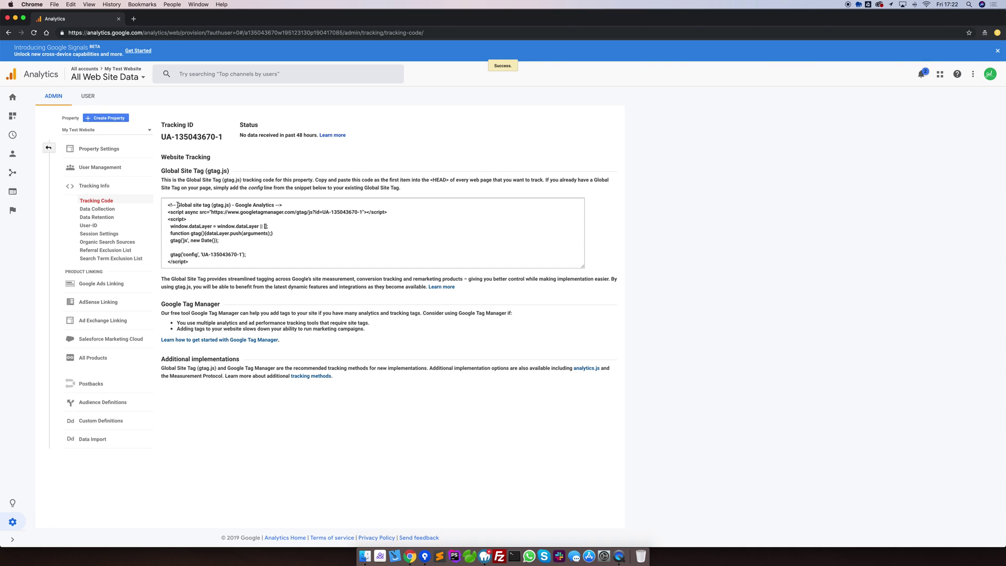
# Step: Select the tracking code snippet, then go via Home to the Admin page
pyautogui.moveTo(178, 205); pyautogui.dragTo(225, 261)
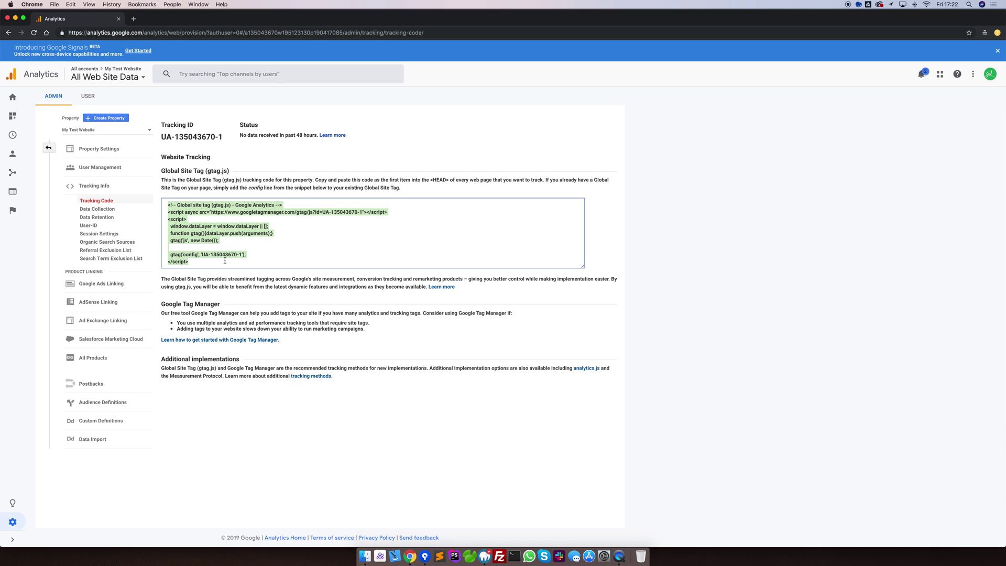
pyautogui.click(12, 99)
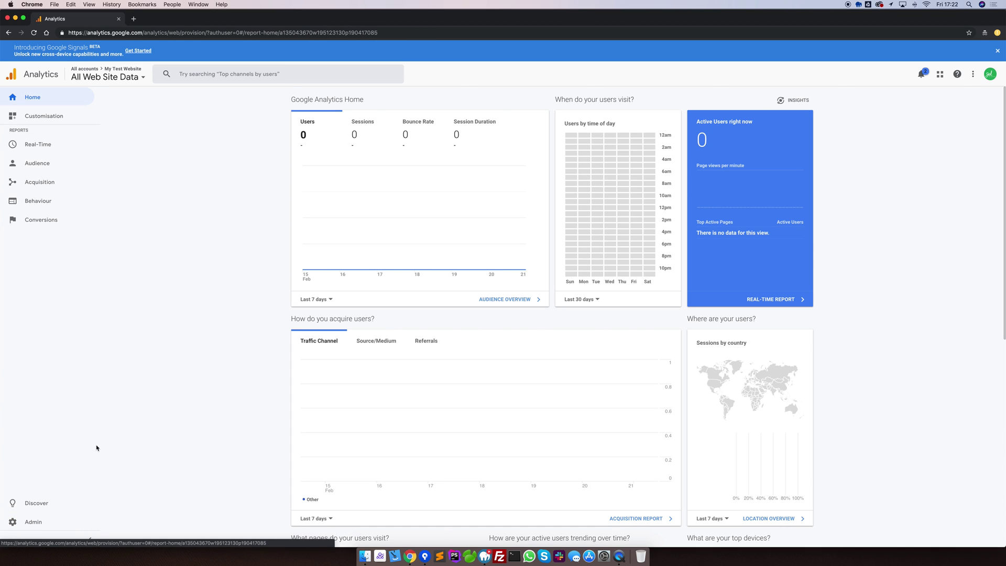
pyautogui.click(47, 524)
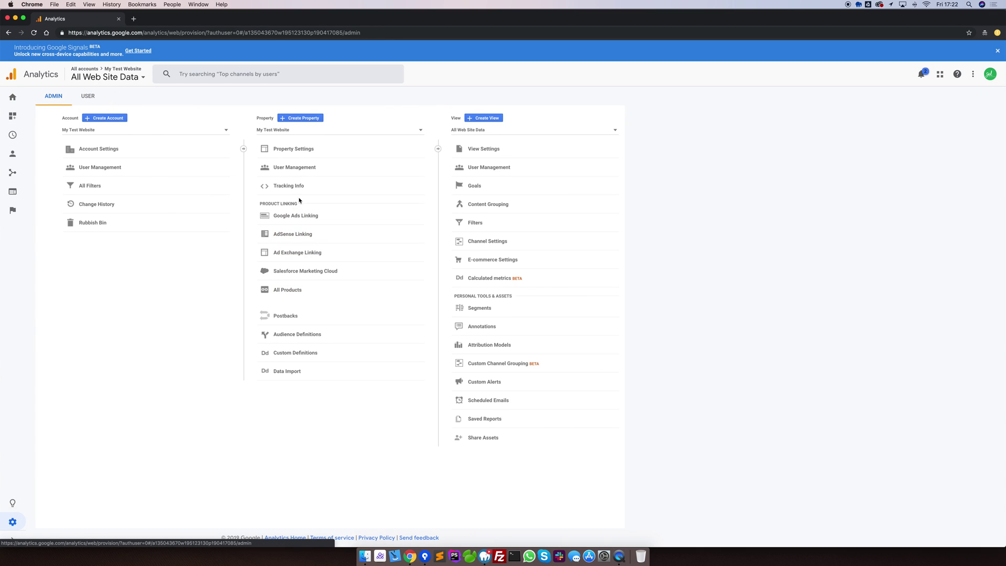
# Step: Review the Global Site Tag code under Tracking Info > Tracking Code, then return to Admin
pyautogui.click(297, 187)
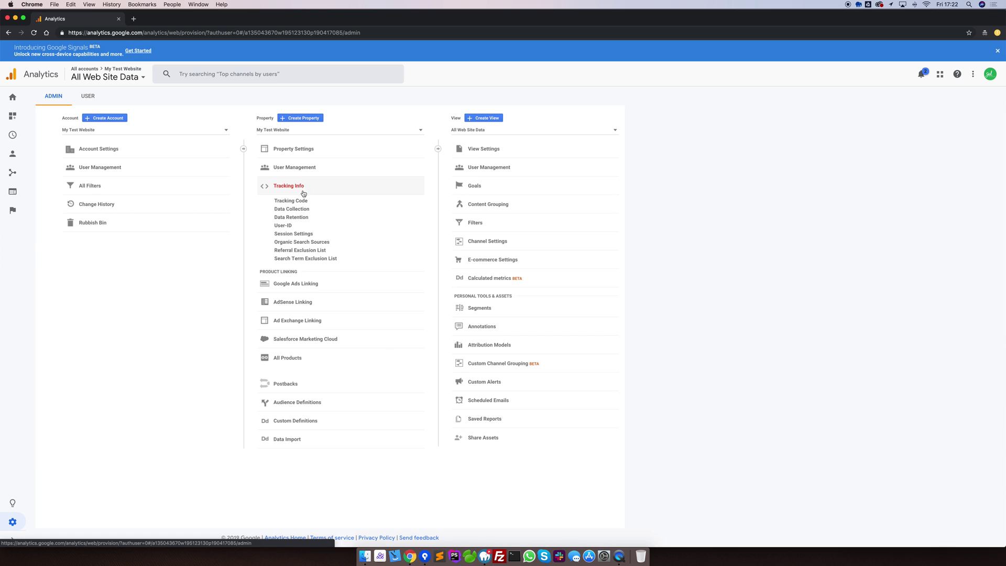
pyautogui.click(292, 202)
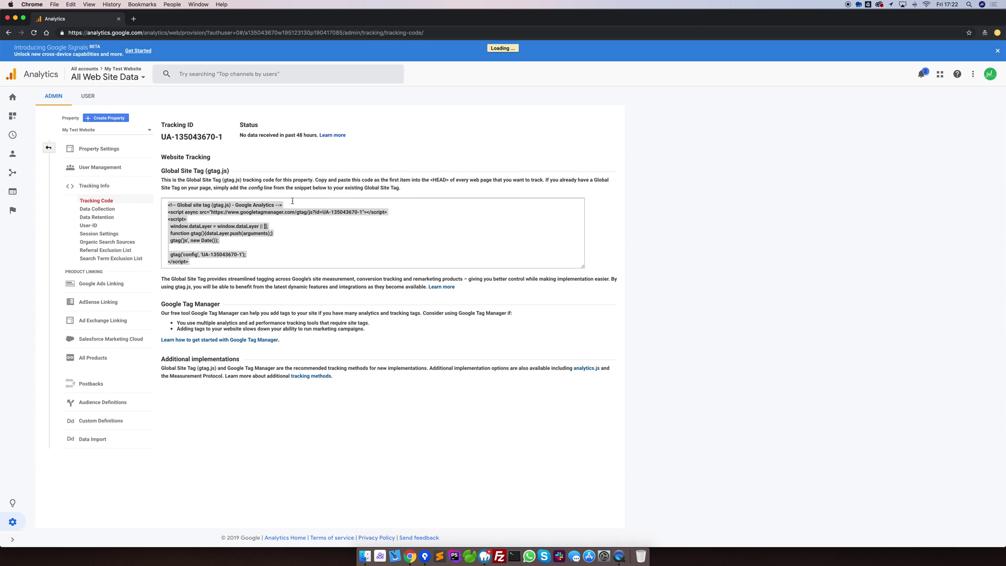
pyautogui.click(266, 240)
pyautogui.moveTo(197, 262); pyautogui.dragTo(169, 203)
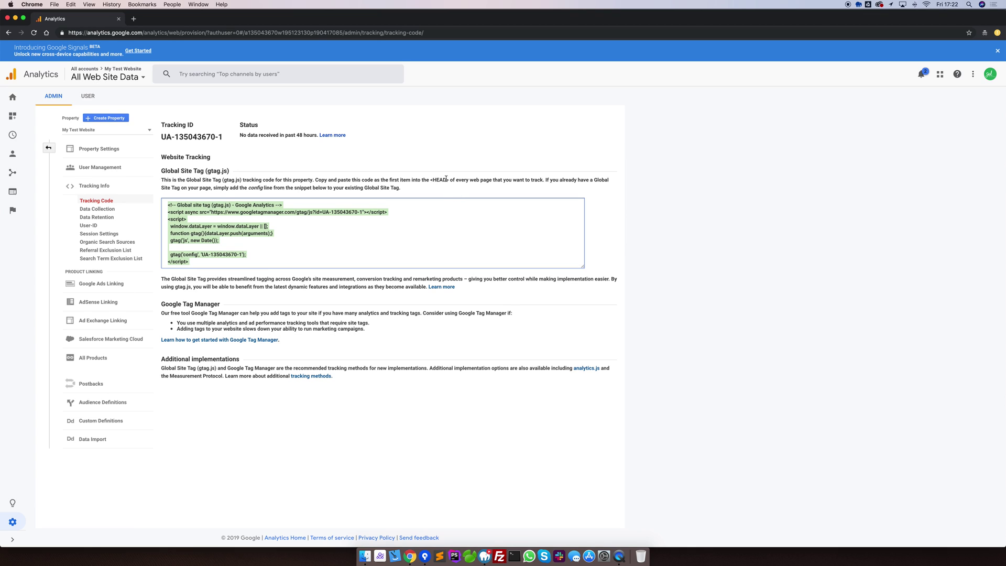
pyautogui.click(384, 227)
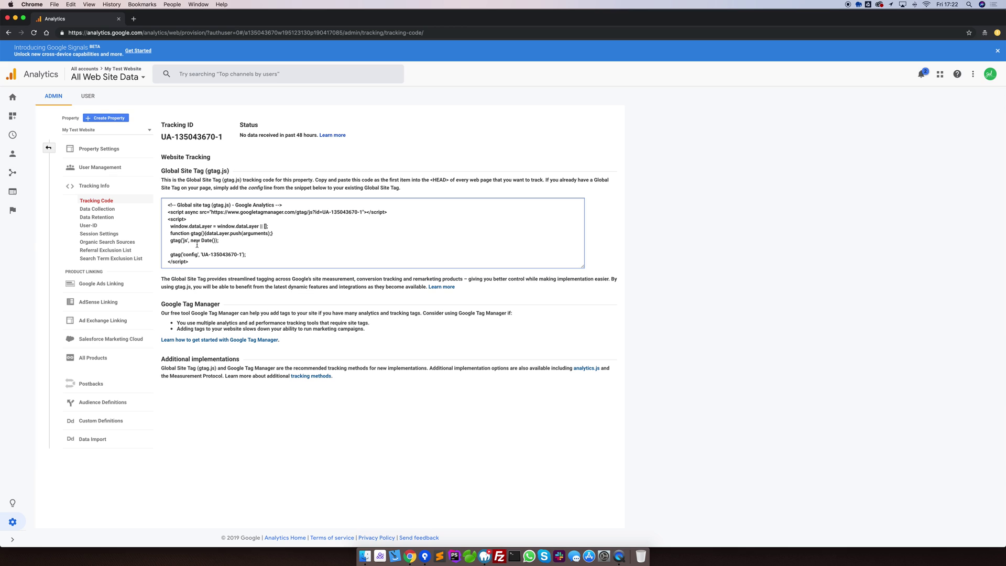
pyautogui.click(13, 523)
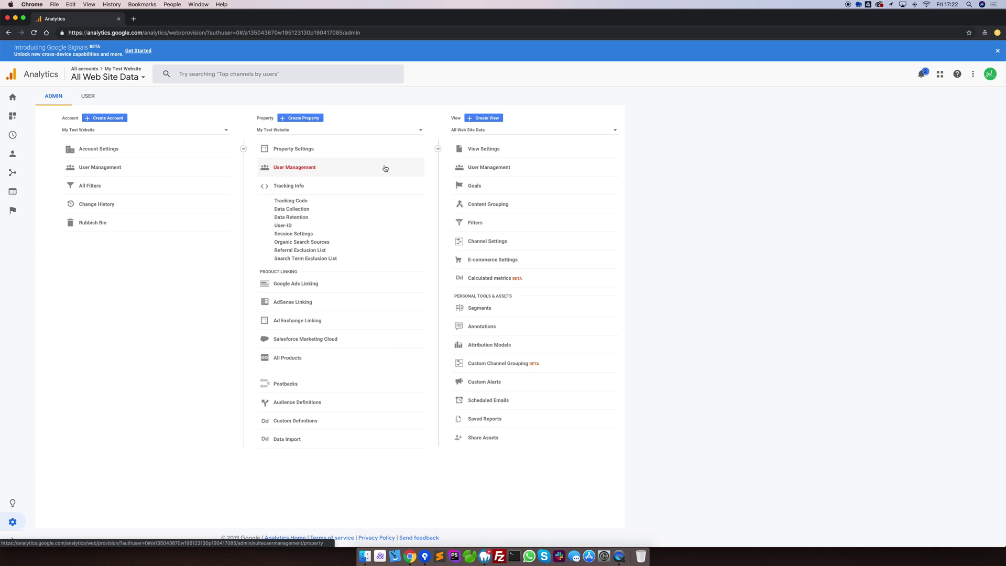
# Step: Open Account User Management for My Test Website and bring up the add-people options
pyautogui.click(138, 170)
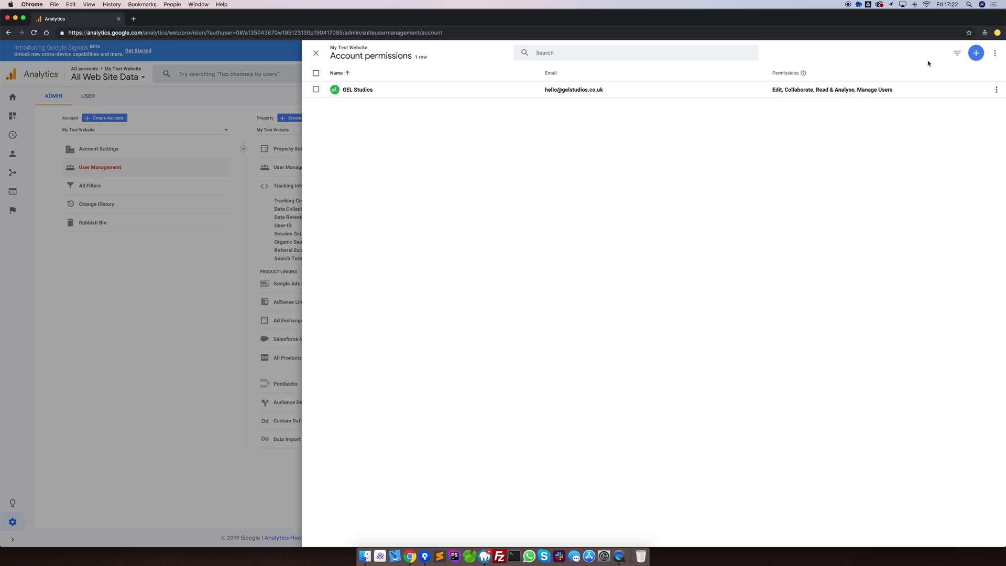
pyautogui.click(976, 53)
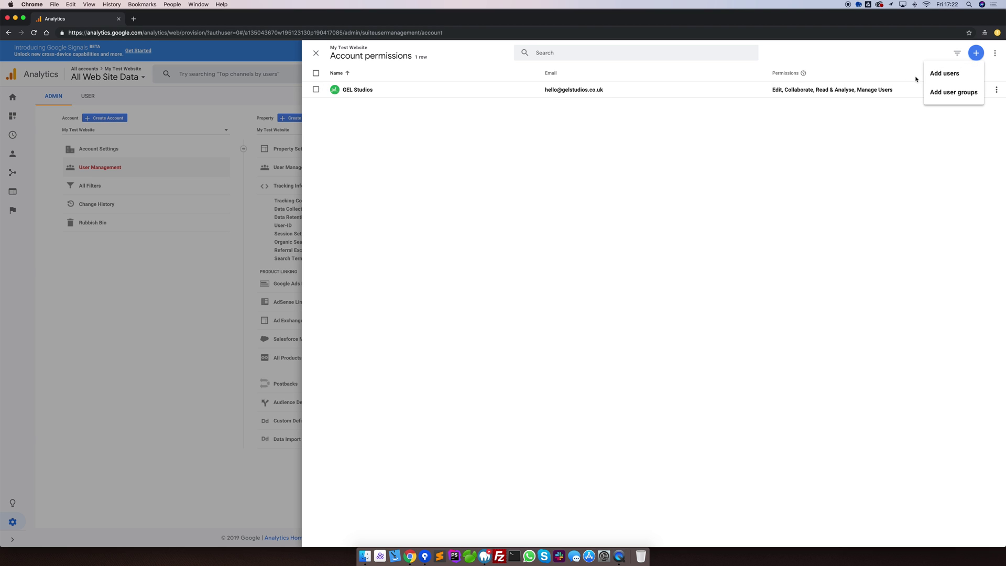
# Step: Add a new user by their e-mail address with Edit and Manage Users permissions
pyautogui.click(946, 78)
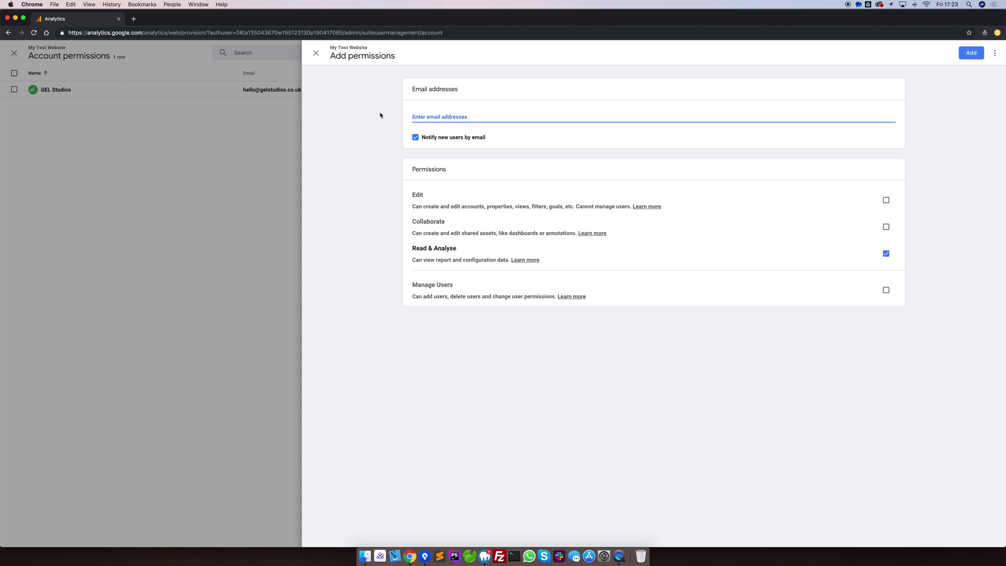
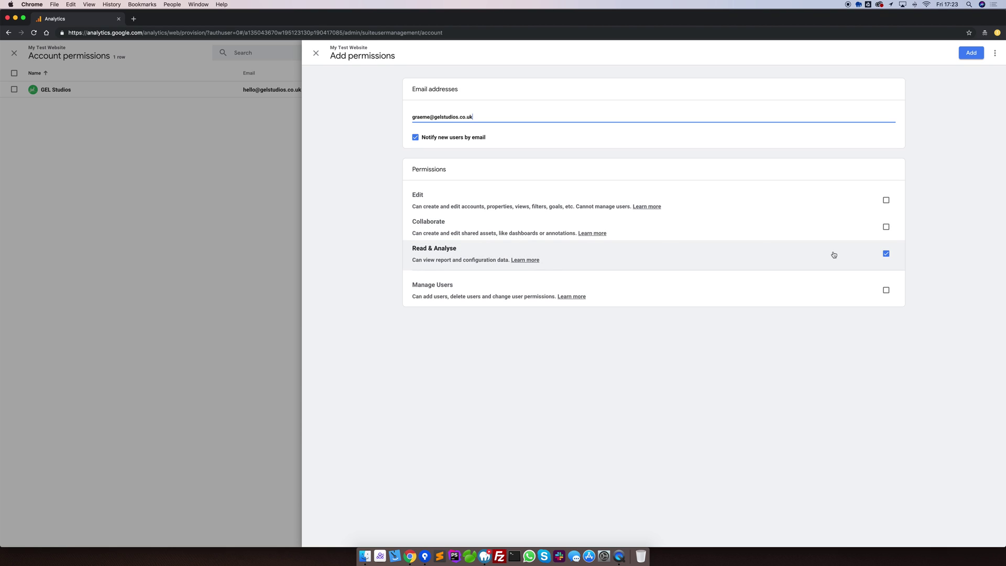
pyautogui.click(887, 227)
pyautogui.click(886, 206)
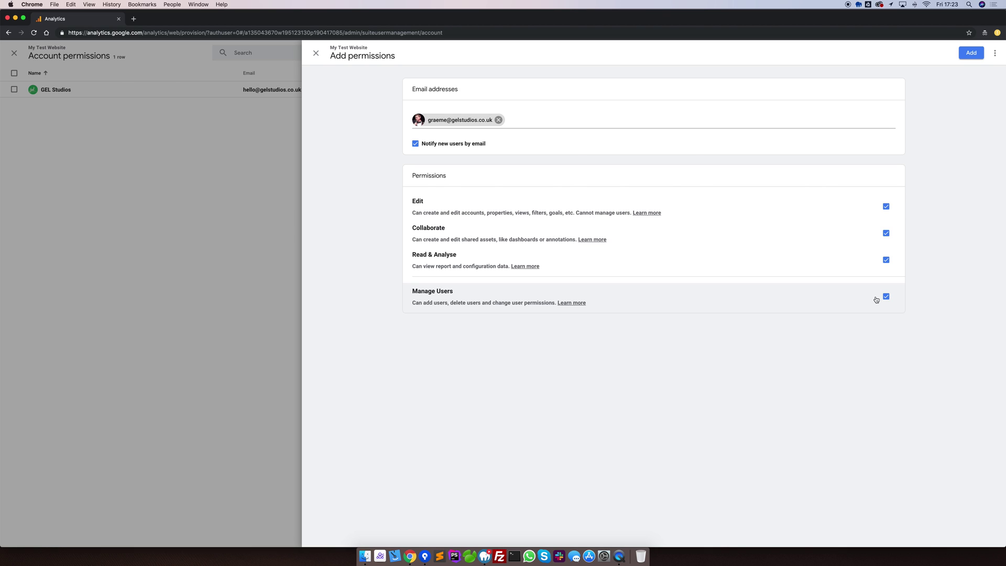
pyautogui.click(970, 53)
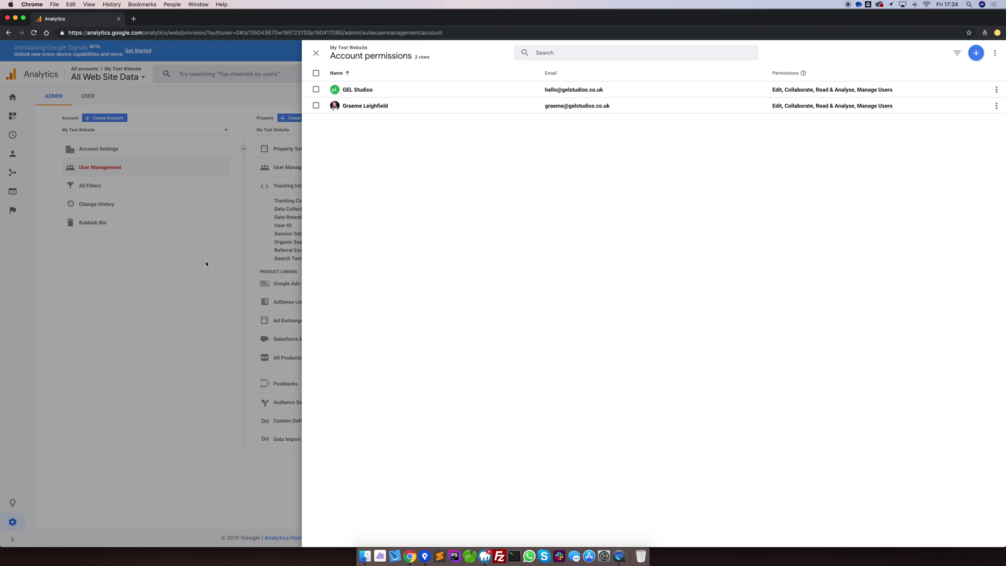
# Step: Close the permissions panel and open the My Test Website Property Settings, scrolling down to Save
pyautogui.click(206, 264)
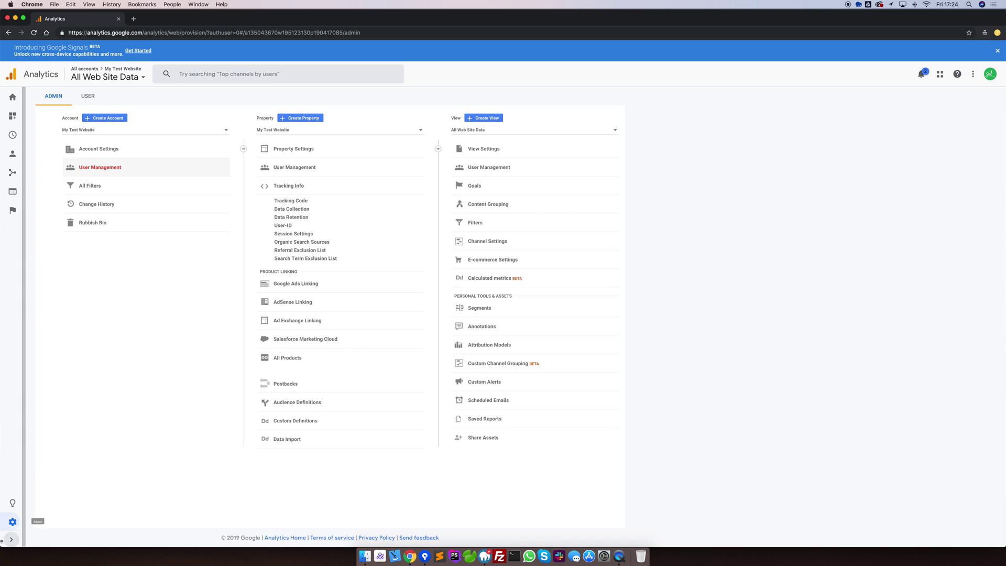
pyautogui.click(13, 522)
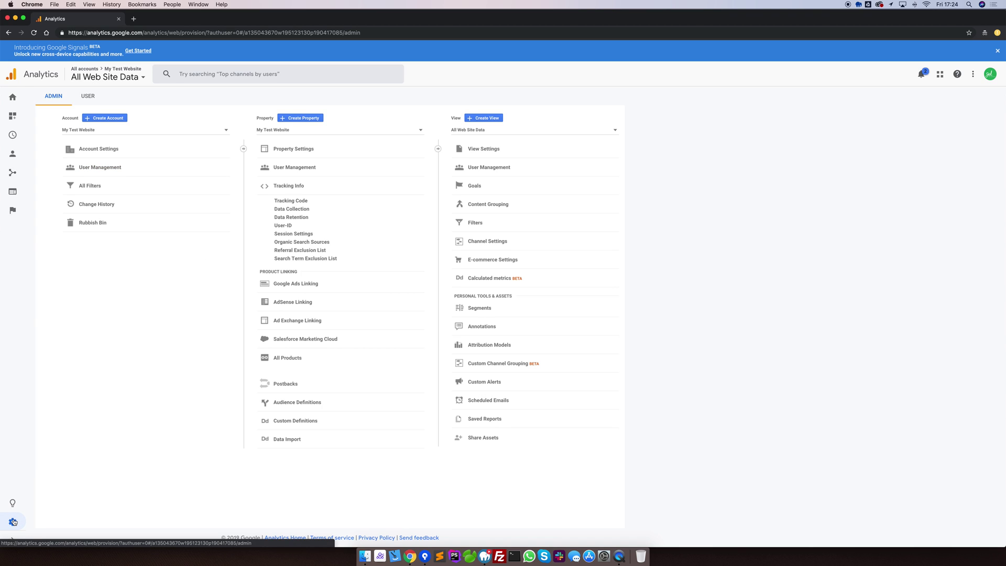
pyautogui.click(295, 150)
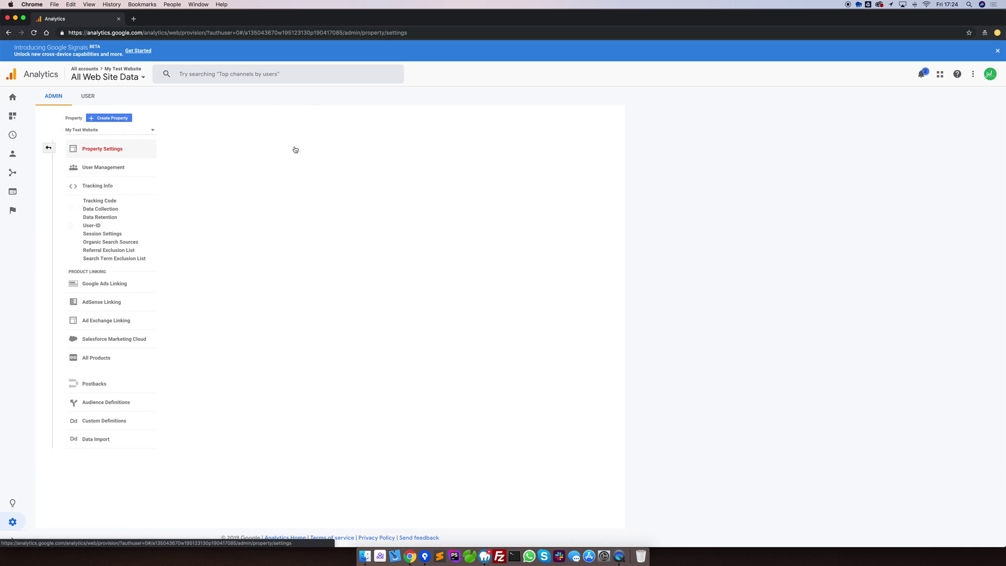
pyautogui.scroll(-5, 354, 311)
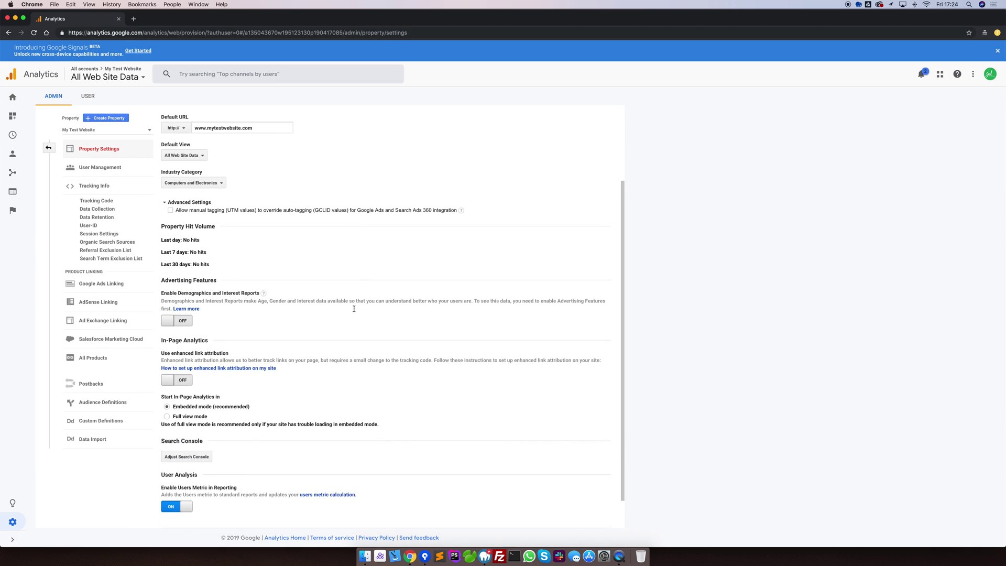